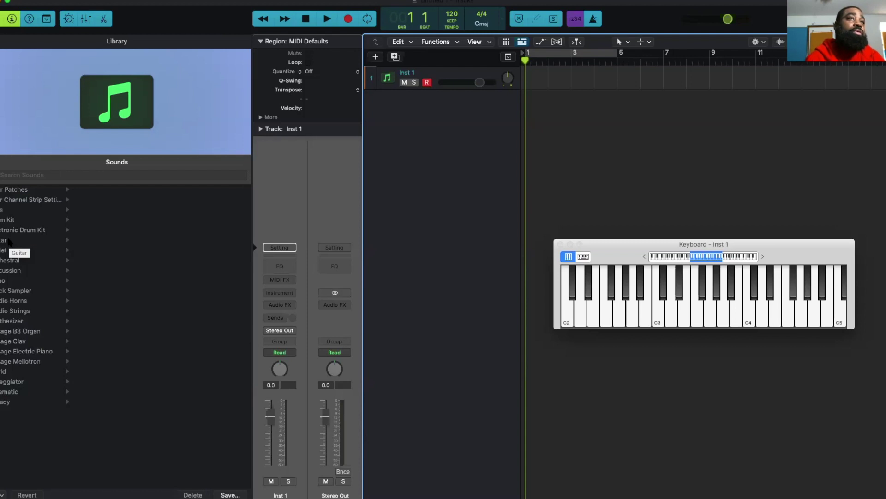
- Load Steinway Grand Piano onto the first track, then browse the Synthesizer > Plucked sounds
left_click(15, 280)
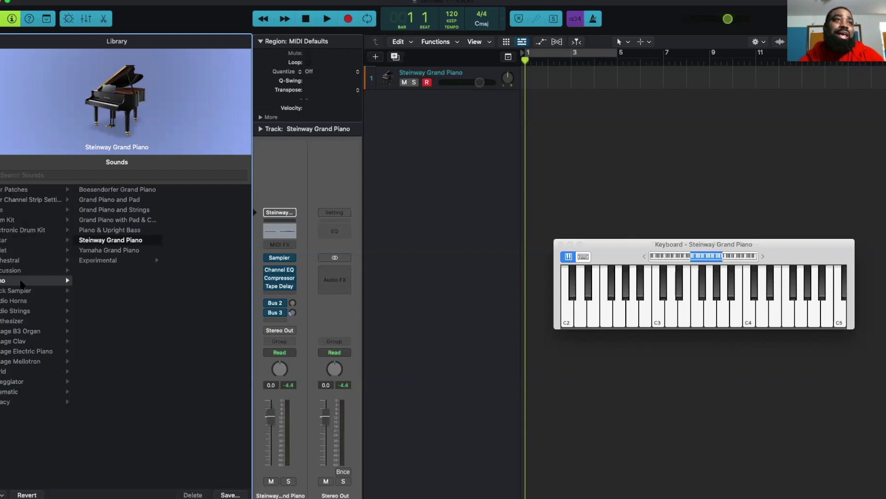
left_click(20, 321)
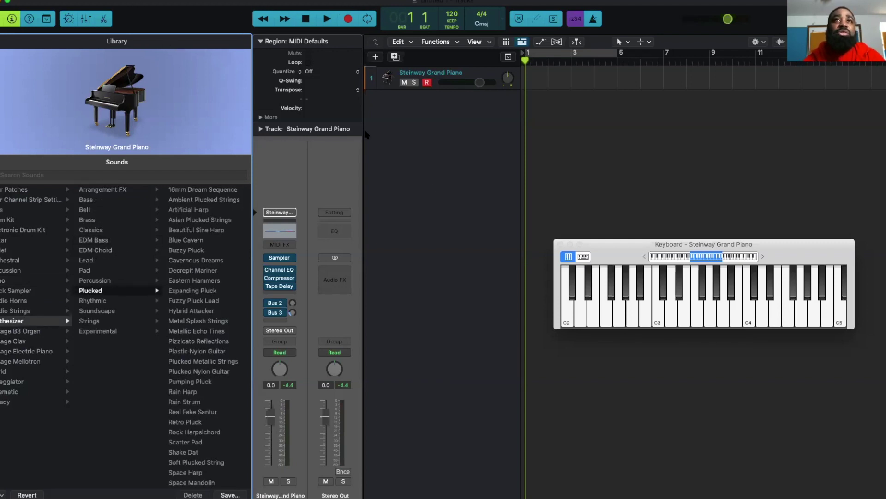
- Create a second Software Instrument track loaded with the Artificial Harp sound
left_click(376, 58)
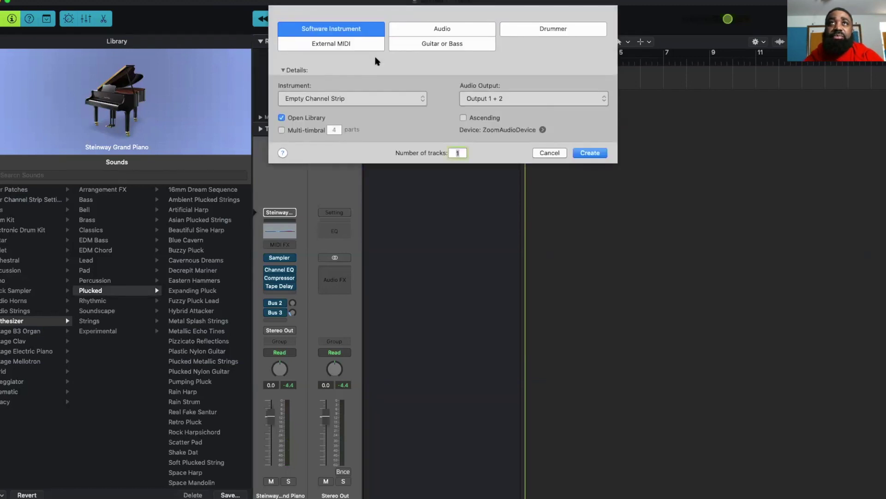
left_click(590, 153)
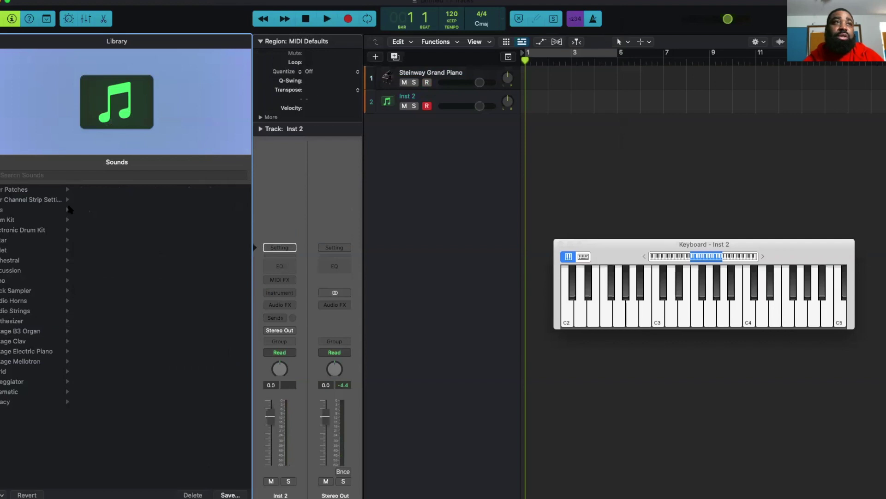
left_click(14, 322)
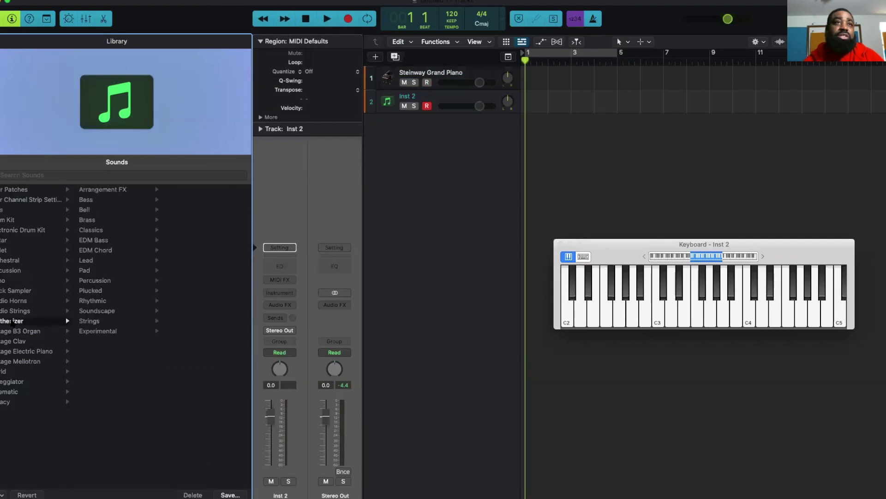
left_click(91, 290)
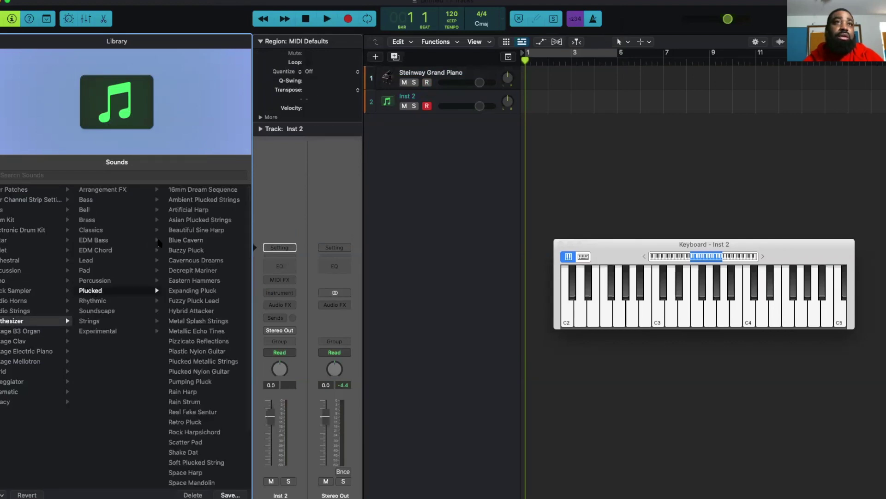
left_click(188, 209)
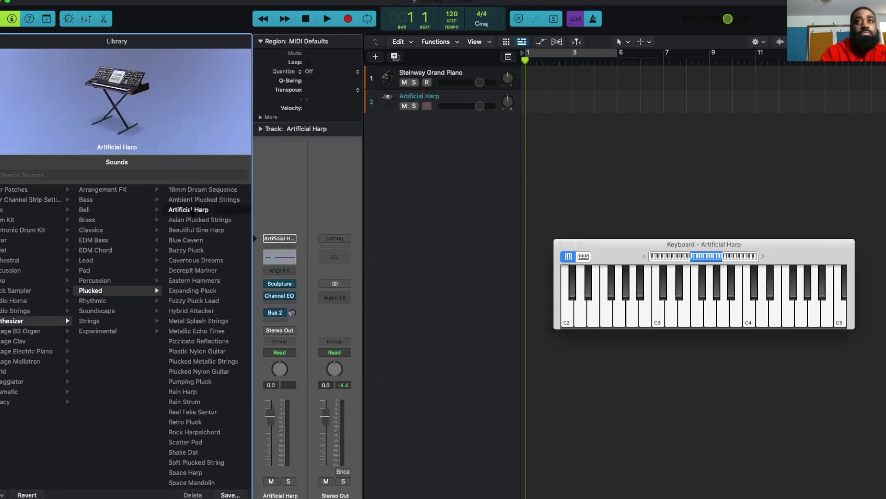
- Audition the Artificial Harp by playing a few notes on the A and D keys
key("a")
key("a")
key("d")
key("a")
key("d")
key("d")
key("a")
key("d")
key("a")
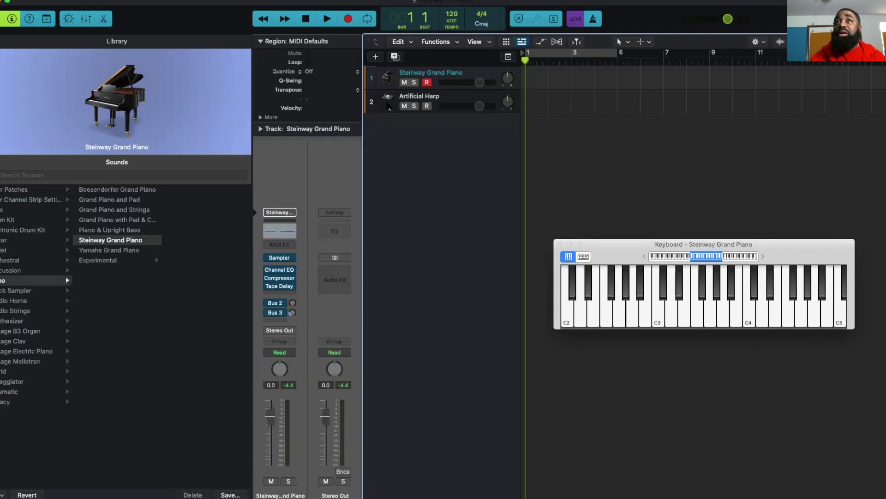
- Combine the selected piano and harp tracks into a Summing Stack
left_click(388, 105)
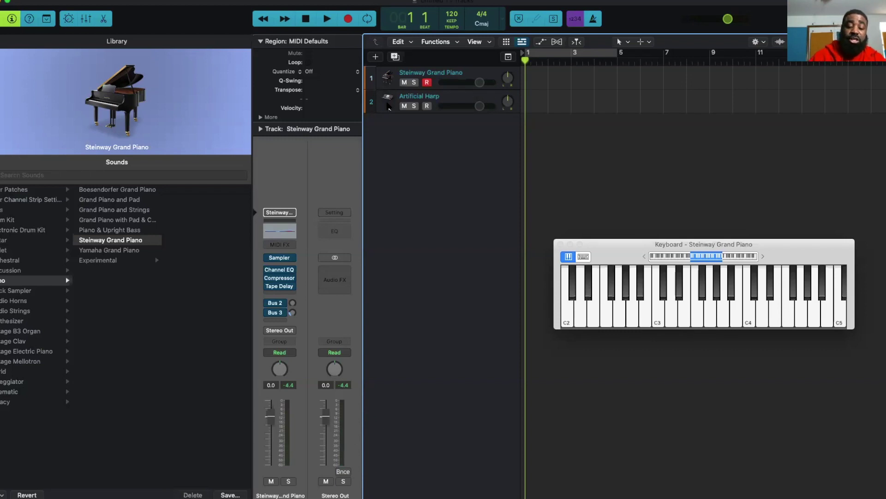
key("shift+super+d")
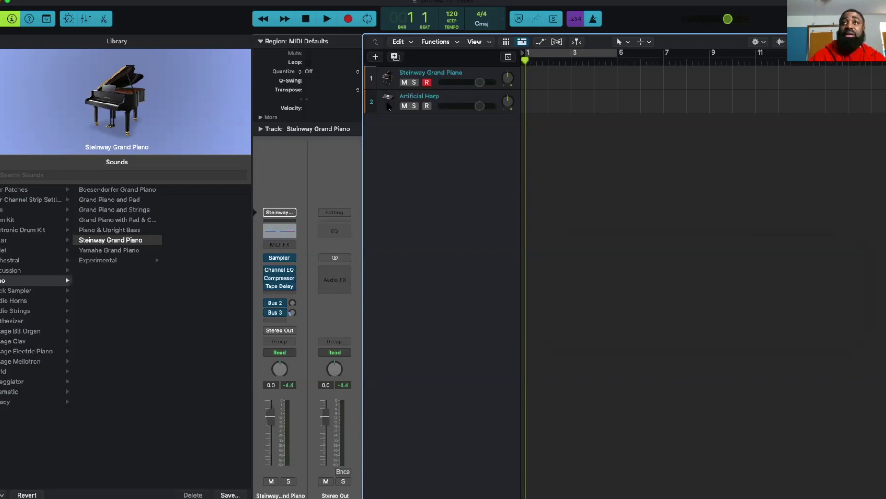
left_click(374, 57)
left_click(517, 128)
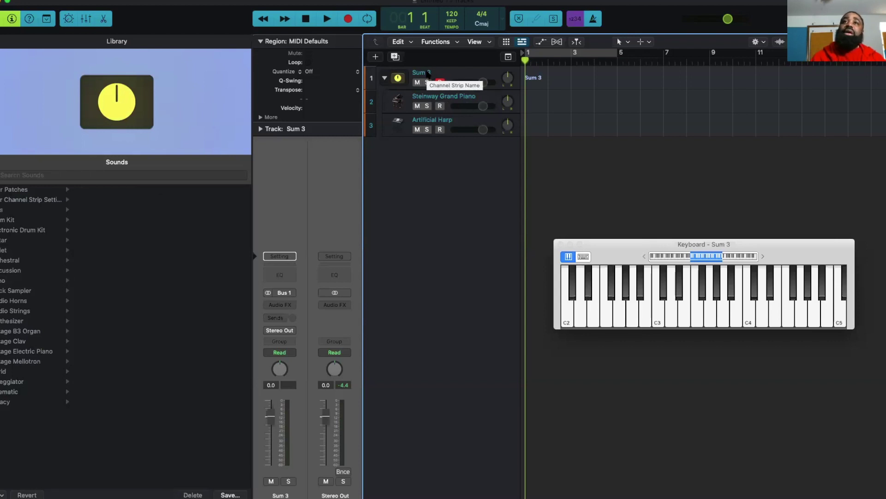
- Rename the stack to 'Oshay Harpy Keys' and start recording a take
double_click(424, 73)
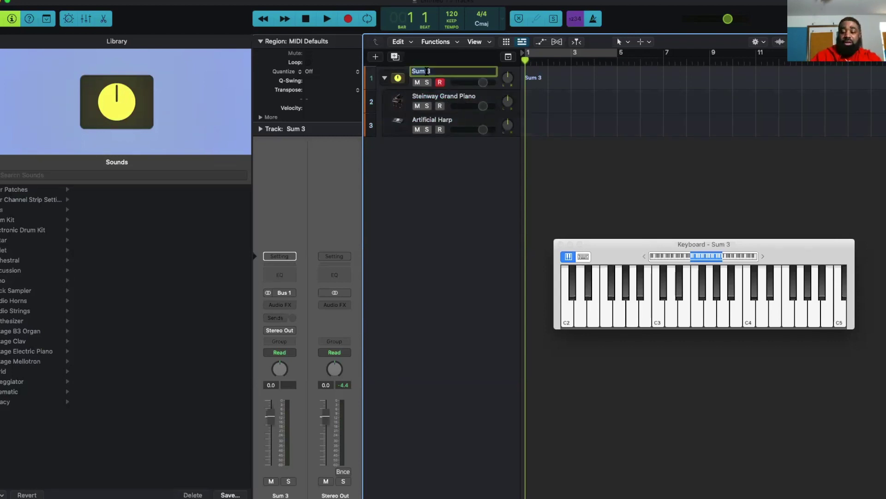
type("Oshay Har")
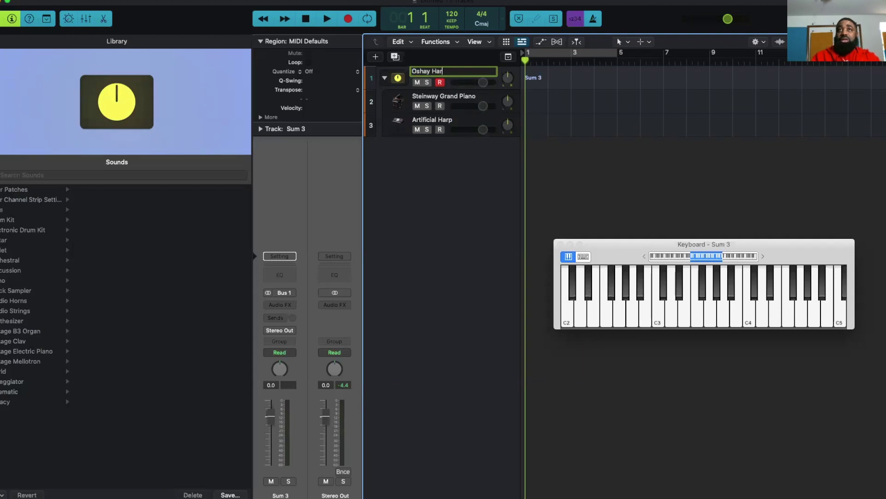
type("eys")
key("Return")
key("r")
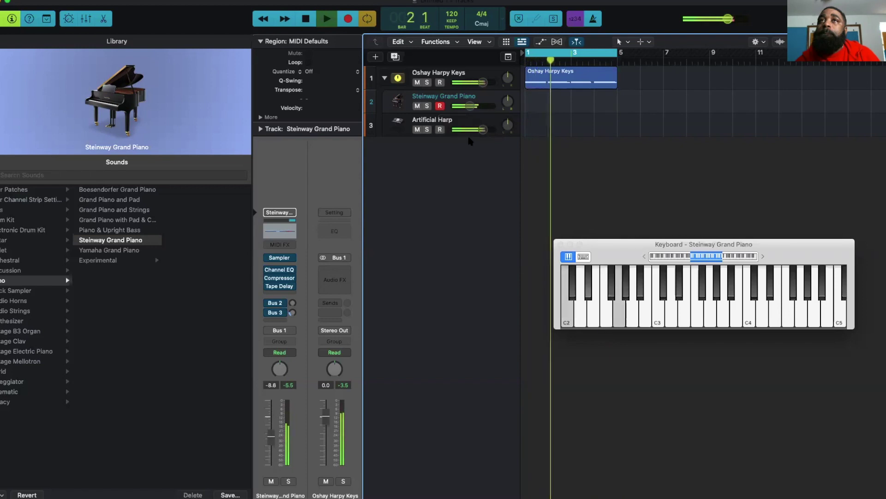
- Lower the Steinway Grand Piano's volume inside the stack to about -23 dB
left_click_drag(470, 106, 466, 106)
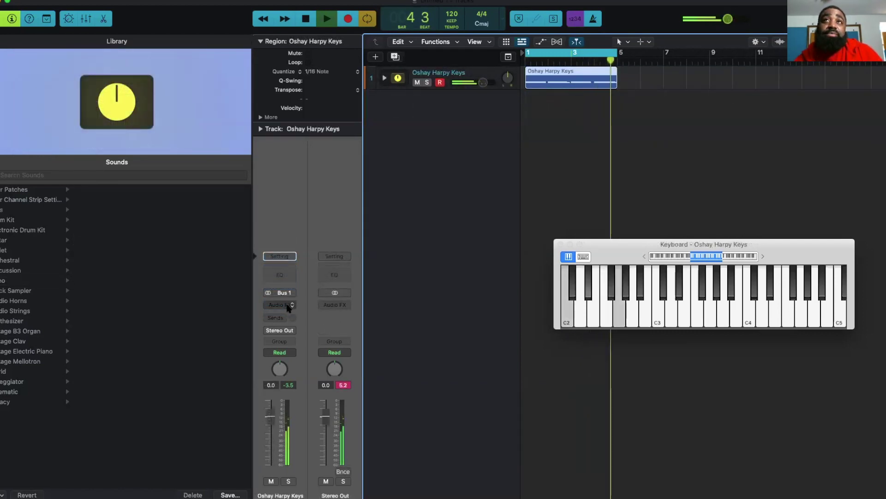
- Add Tremolo (1/4 rate, 78% depth) and Distortion, with a negative Distortion output level
left_click(288, 305)
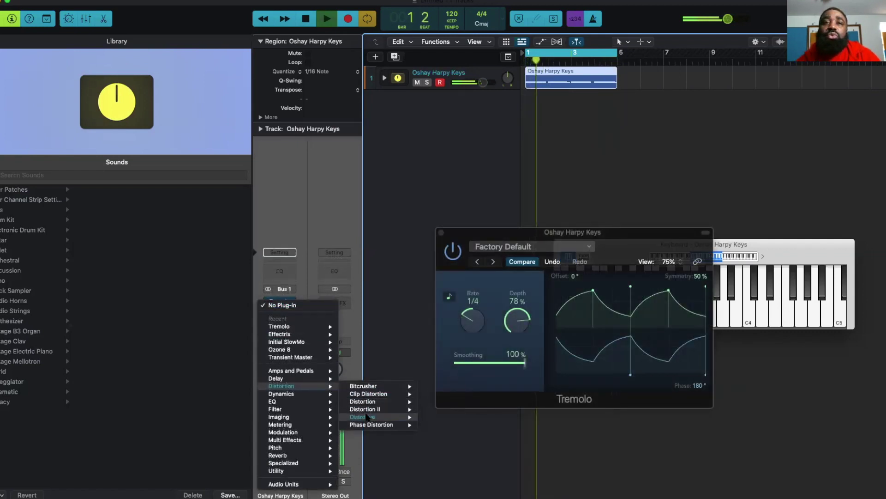
key("Escape")
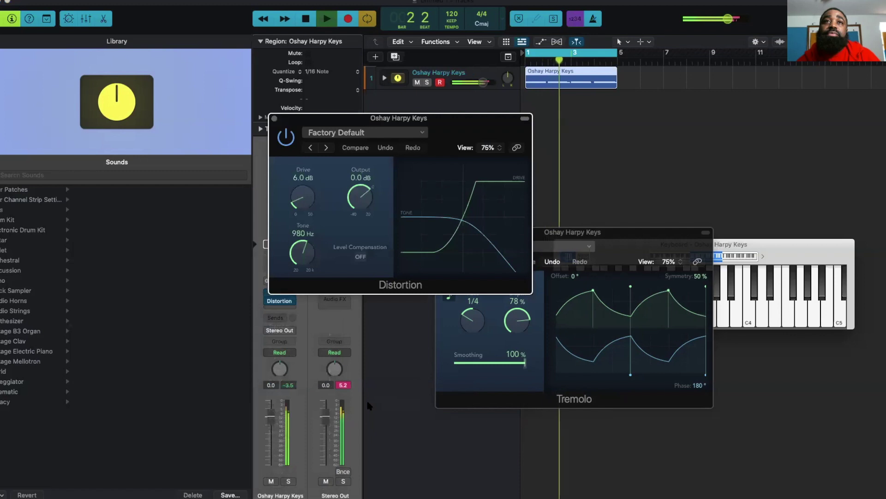
double_click(361, 177)
type("-")
key("Return")
key("super+w")
key("Return")
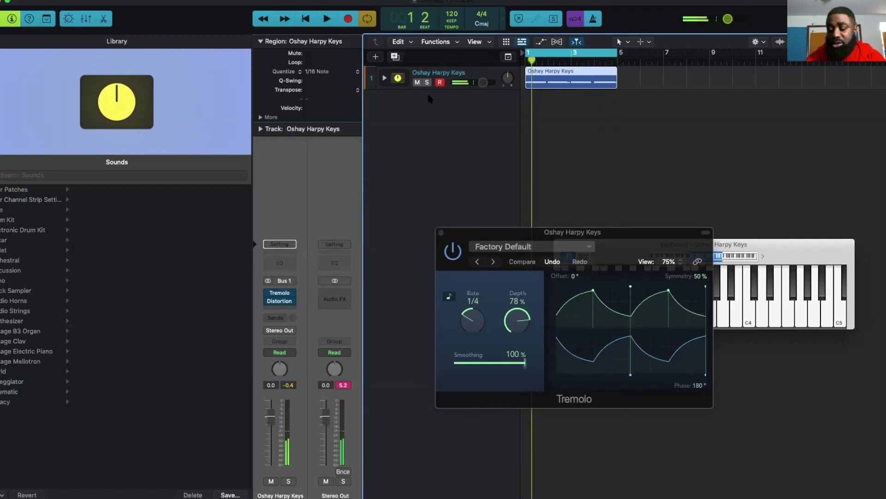
key("Return")
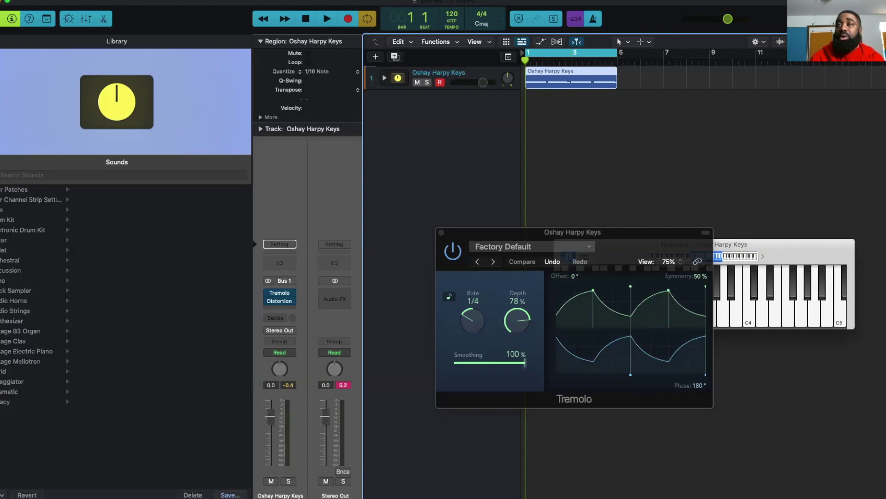
- Save the Oshay Harpy Keys stack as a user patch under its existing name
left_click(228, 495)
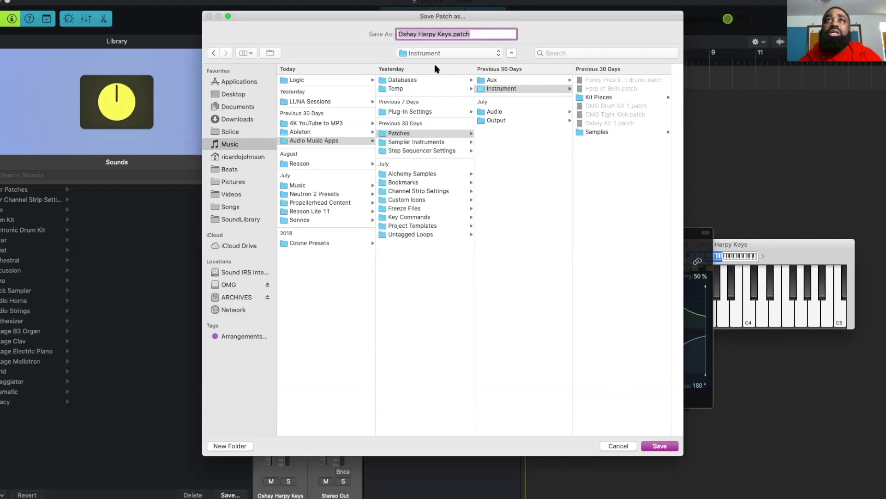
left_click_drag(374, 17, 232, 2)
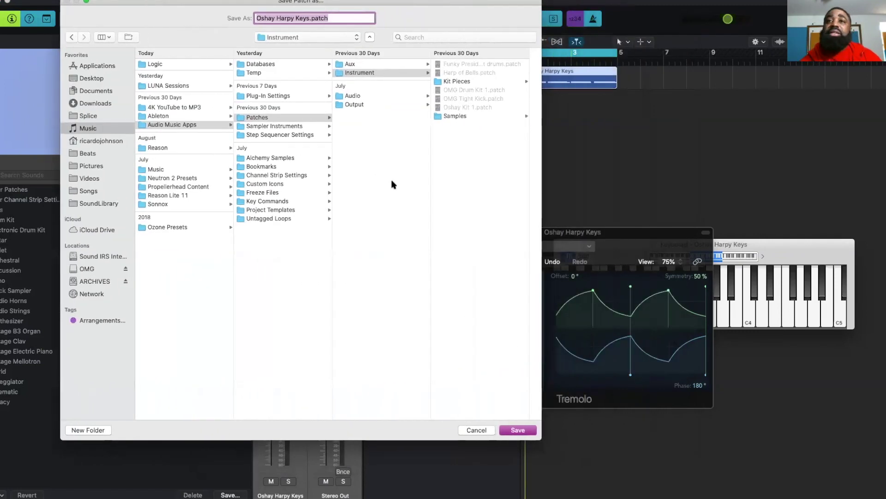
left_click(517, 431)
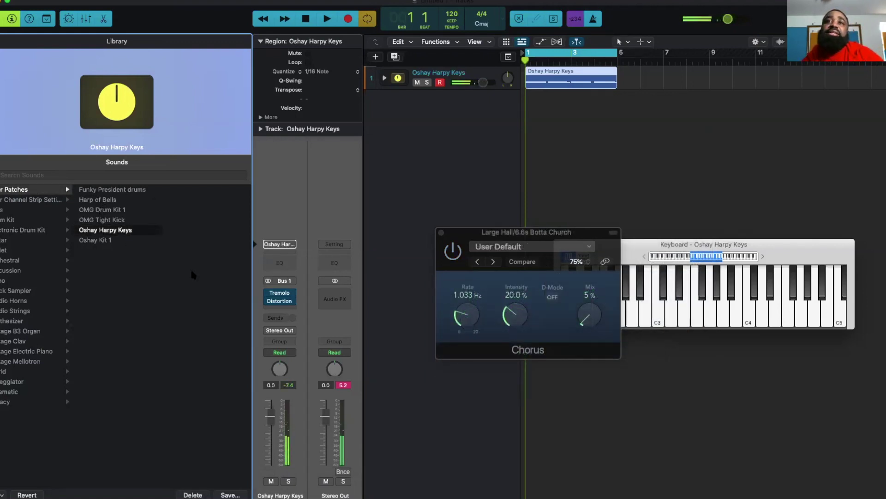
- Drag the Chorus settings window to the upper left, clear of the keyboard
left_click_drag(527, 232, 339, 103)
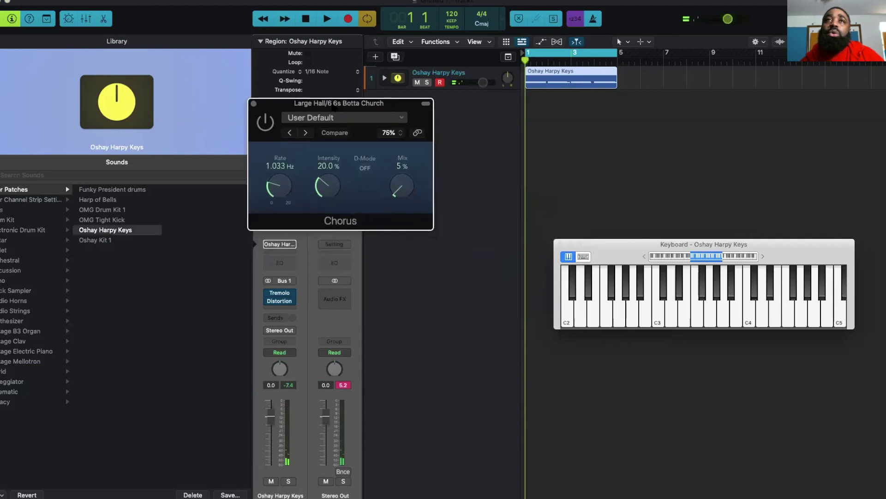